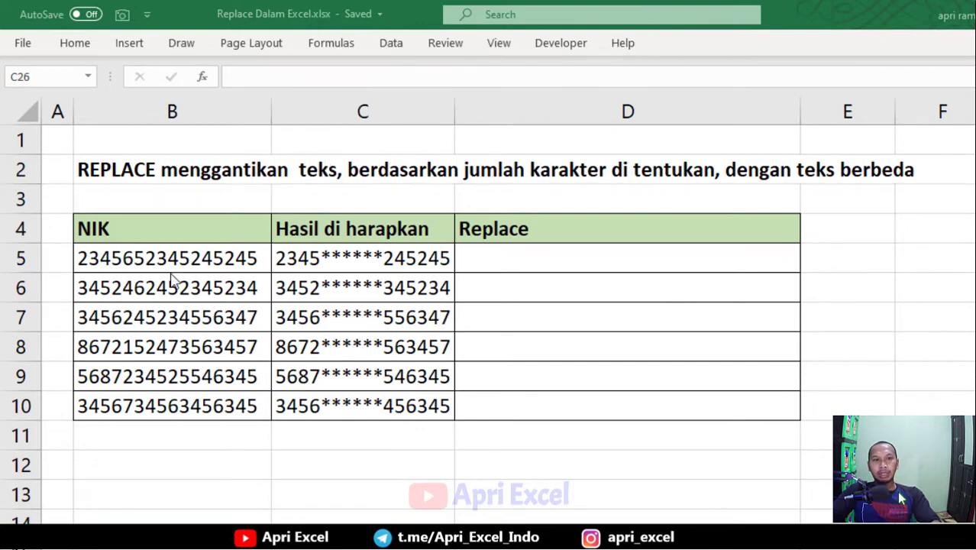
left_click(146, 258)
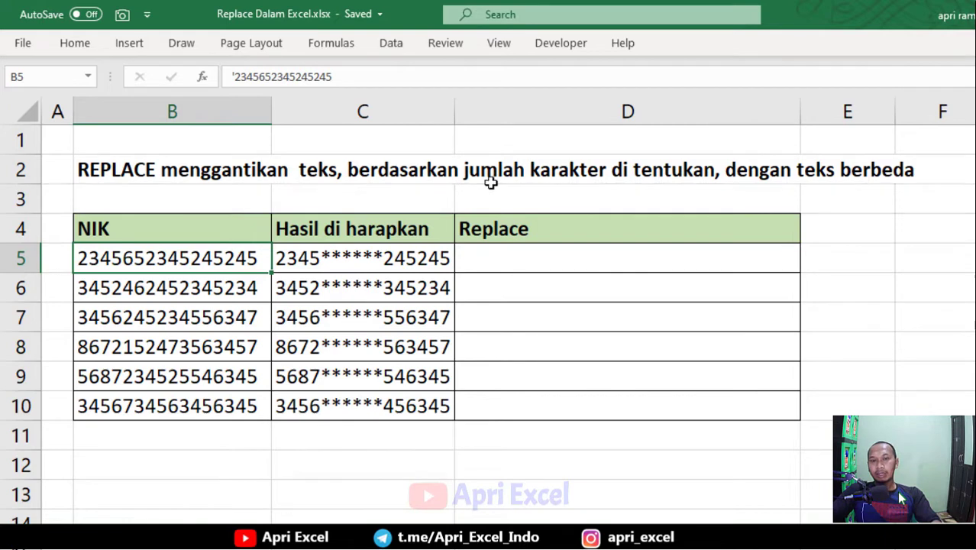
left_click(356, 263)
left_click(477, 267)
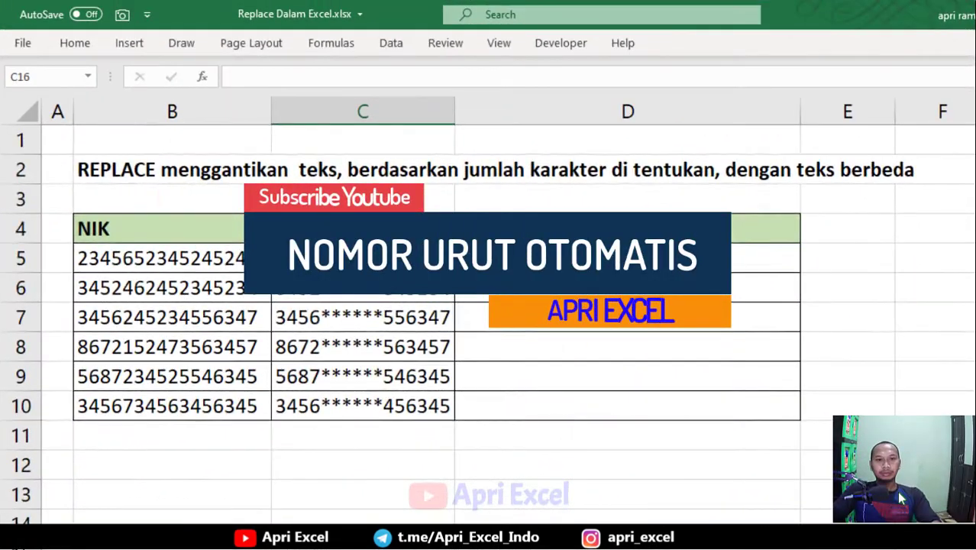
scroll(896, 491, "down", 2)
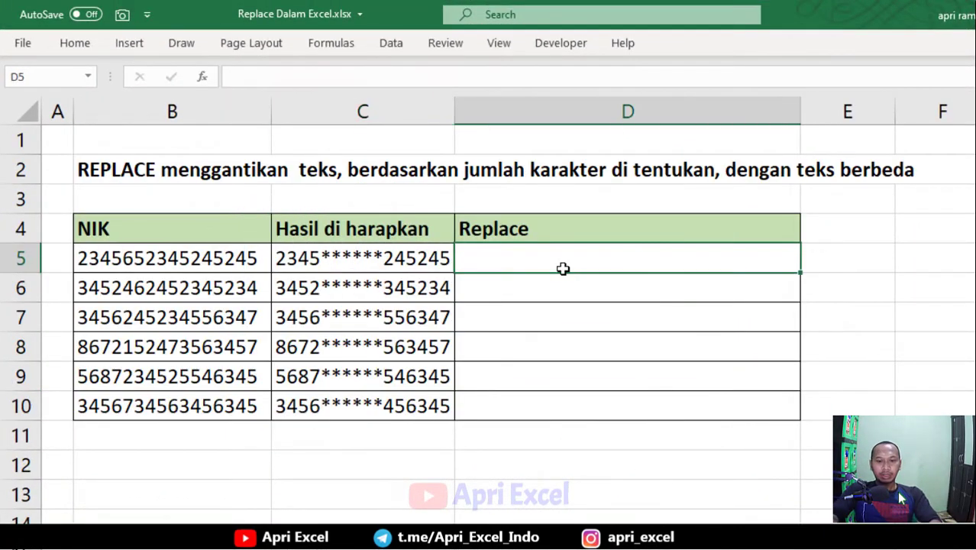
- Mask six digits of the NIK from the fifth character with =REPLACE(B5;5;6;"******") in D5 and fill the formula down to D10
type("=")
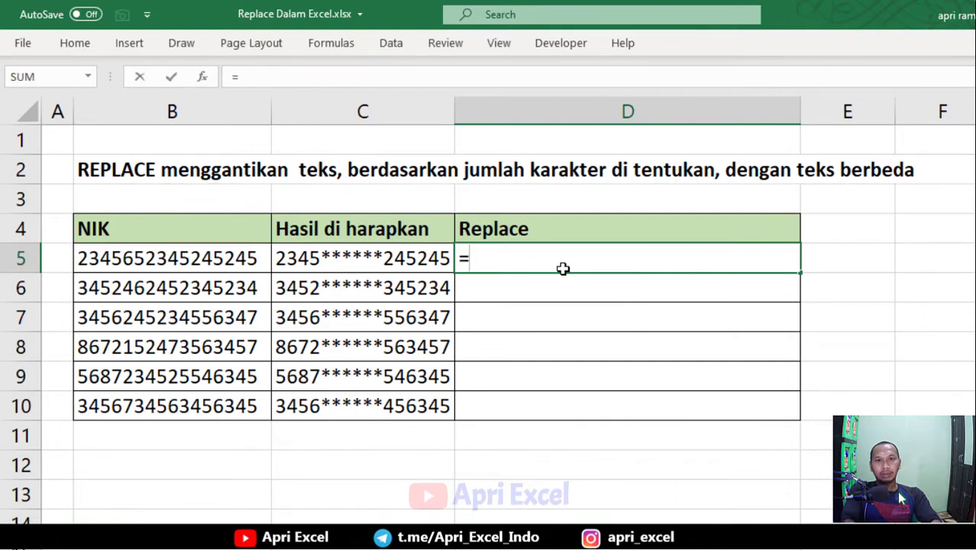
type("replace(")
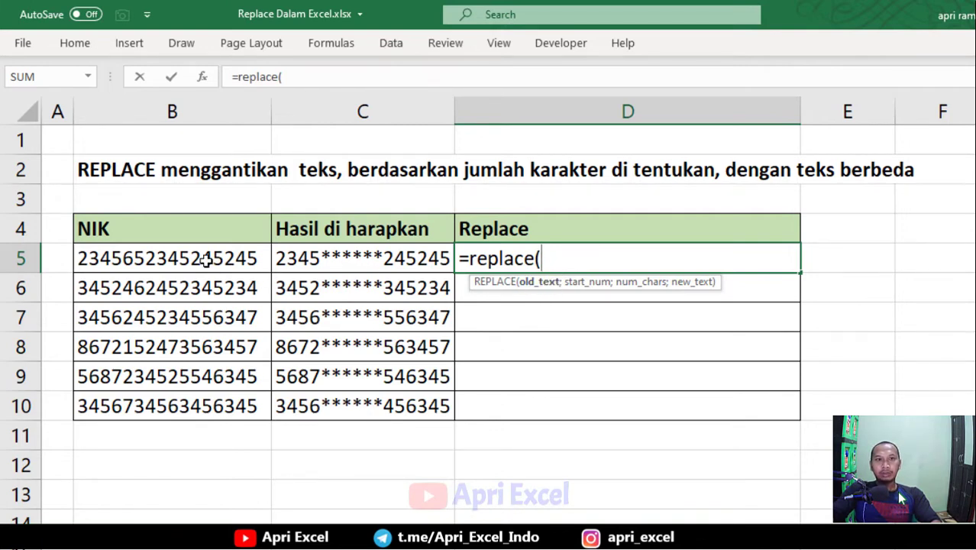
left_click(207, 261)
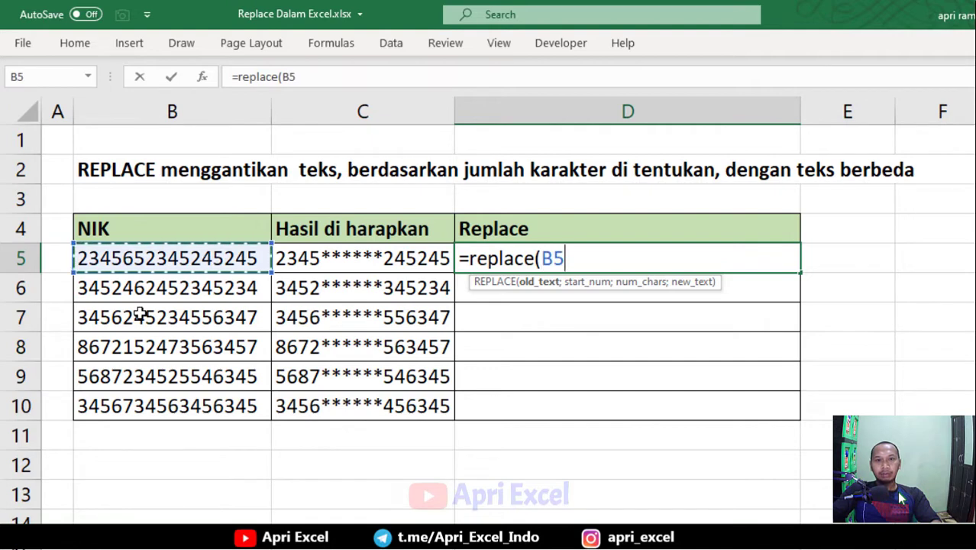
type(";5")
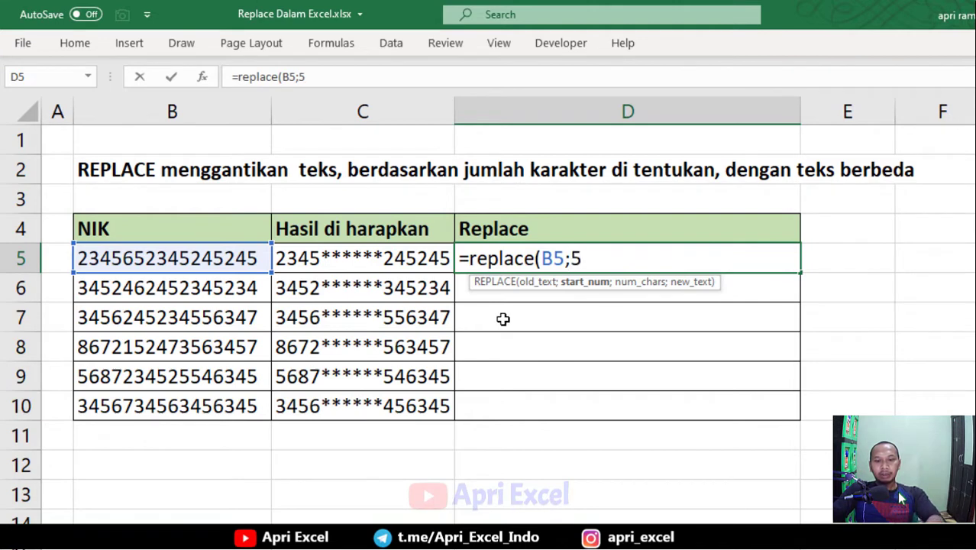
type(";")
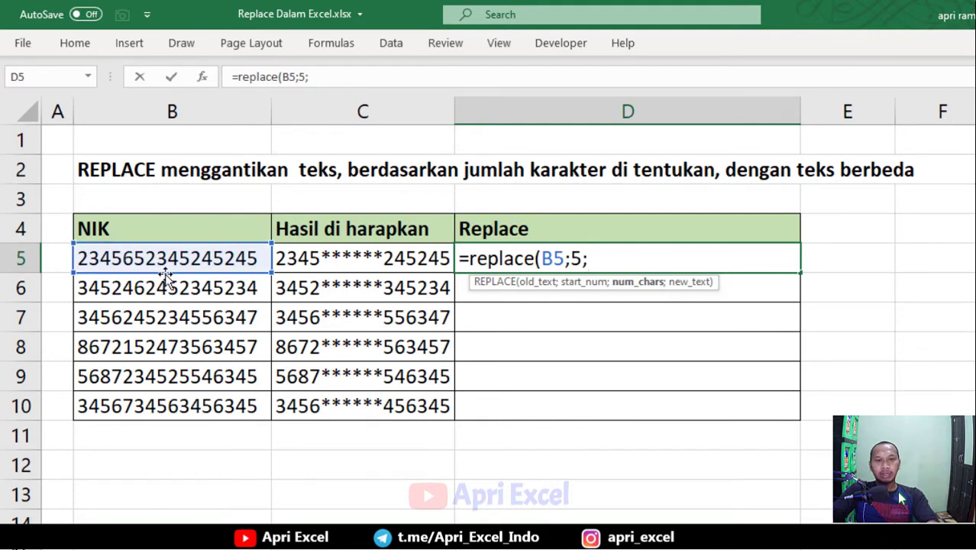
type("6;")
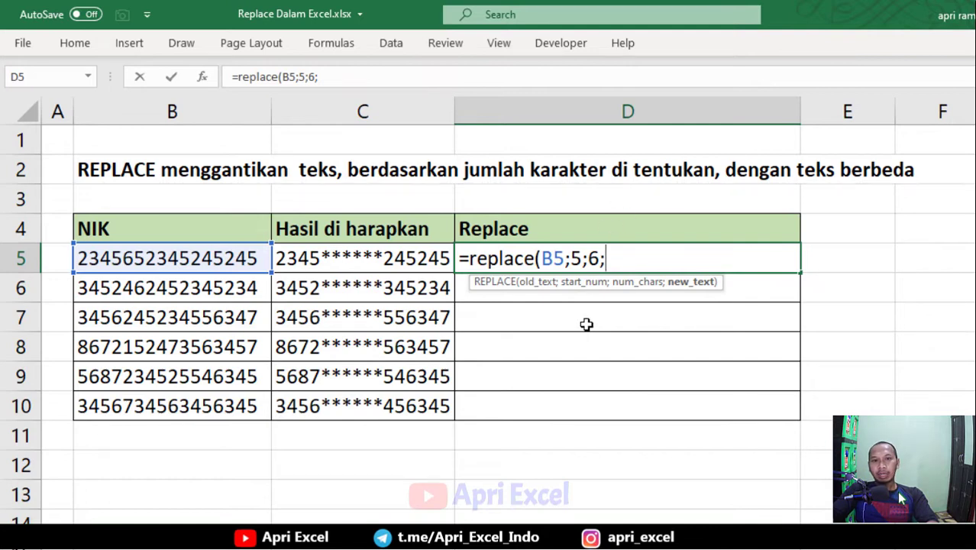
type("\"")
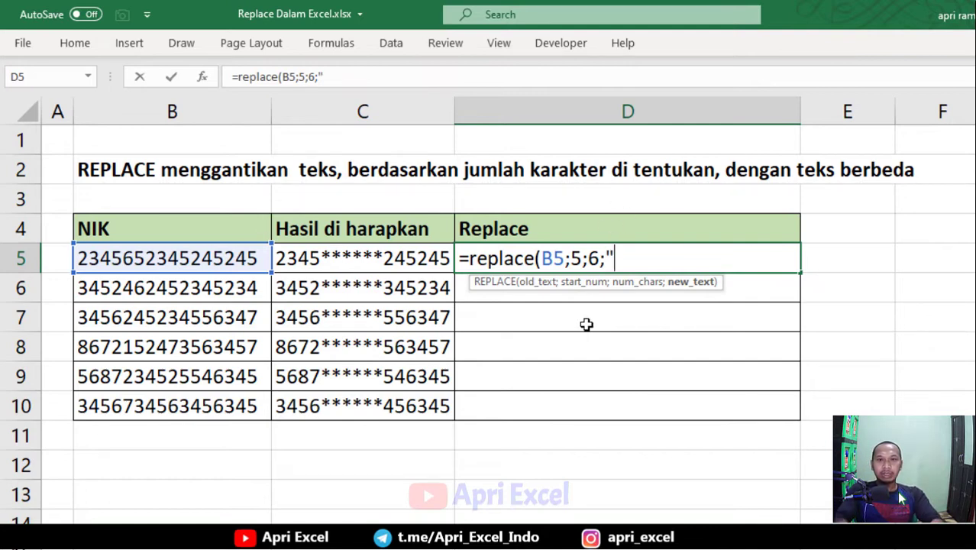
type("*****")
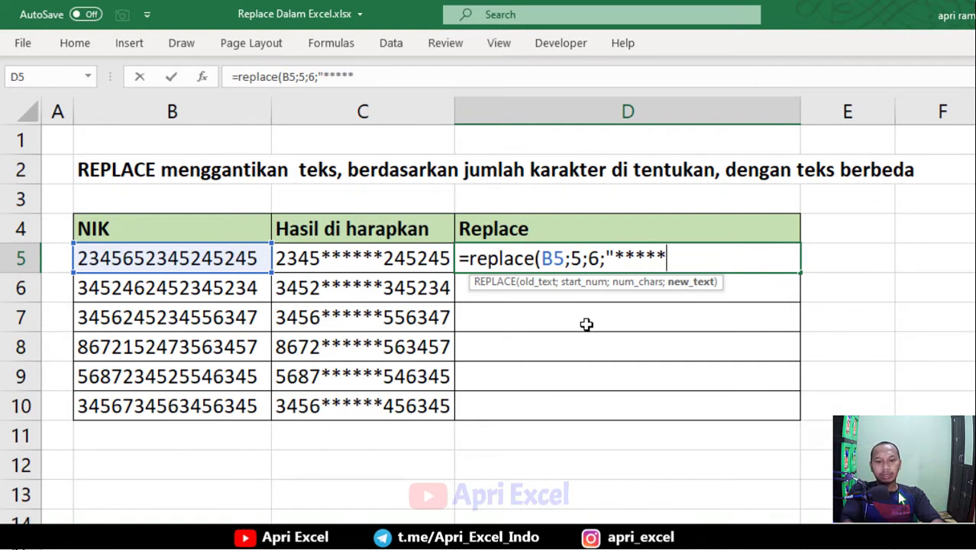
type("*")
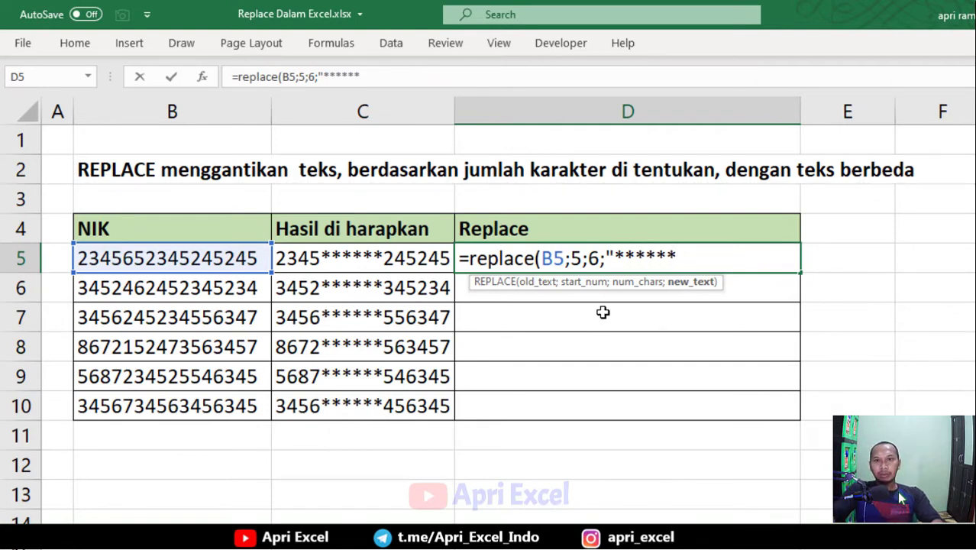
type("\"")
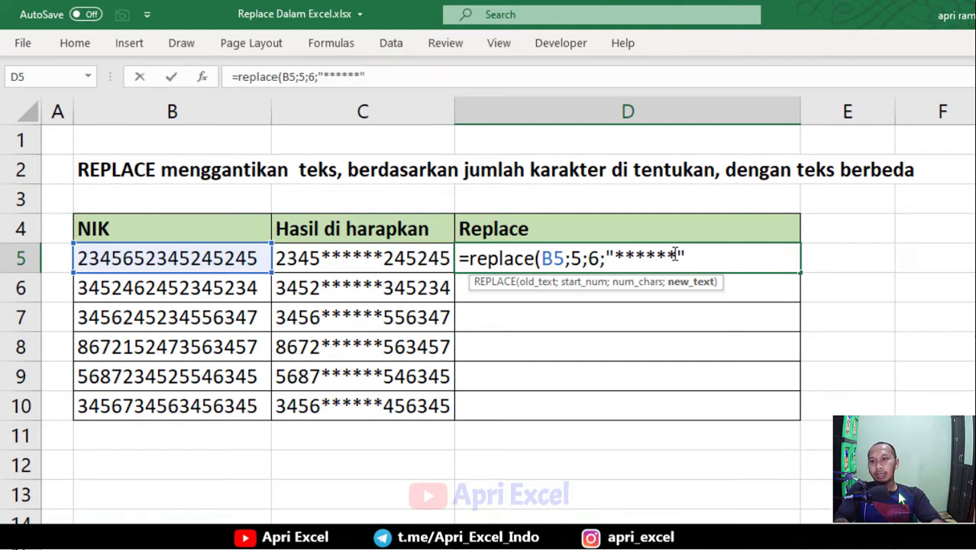
type(")")
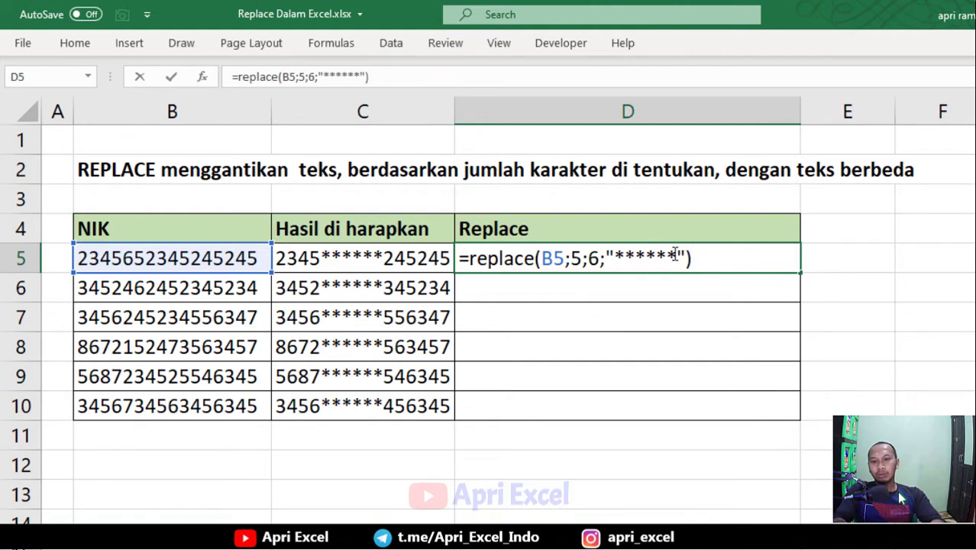
key("Return")
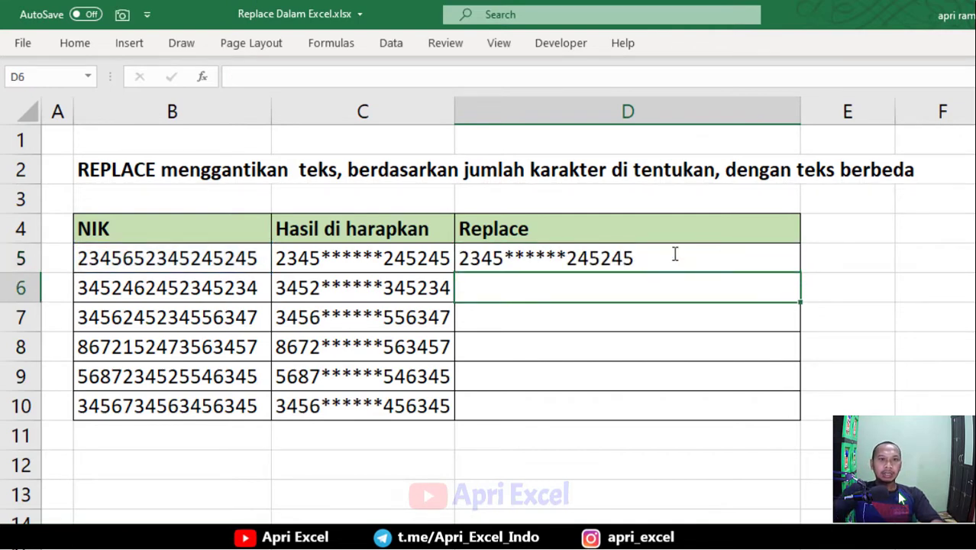
left_click(765, 250)
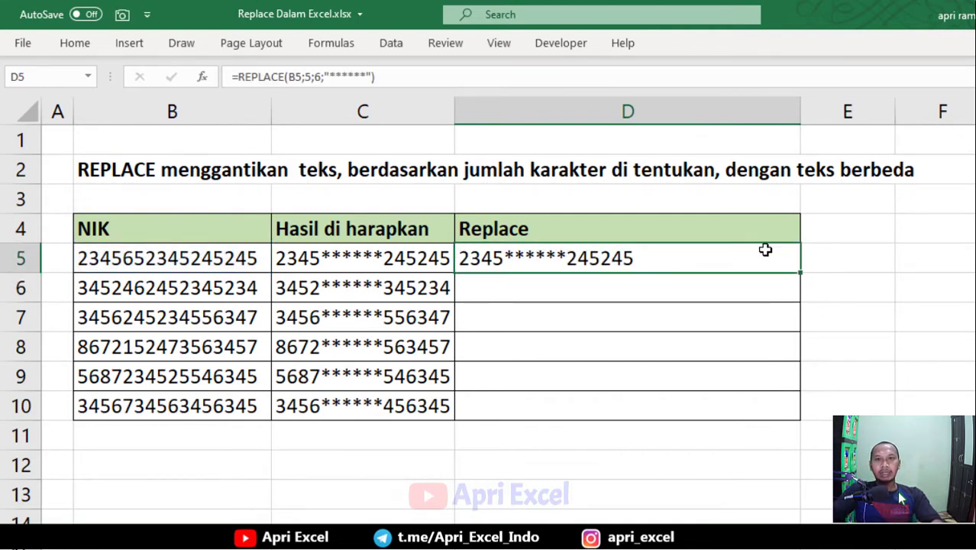
double_click(802, 275)
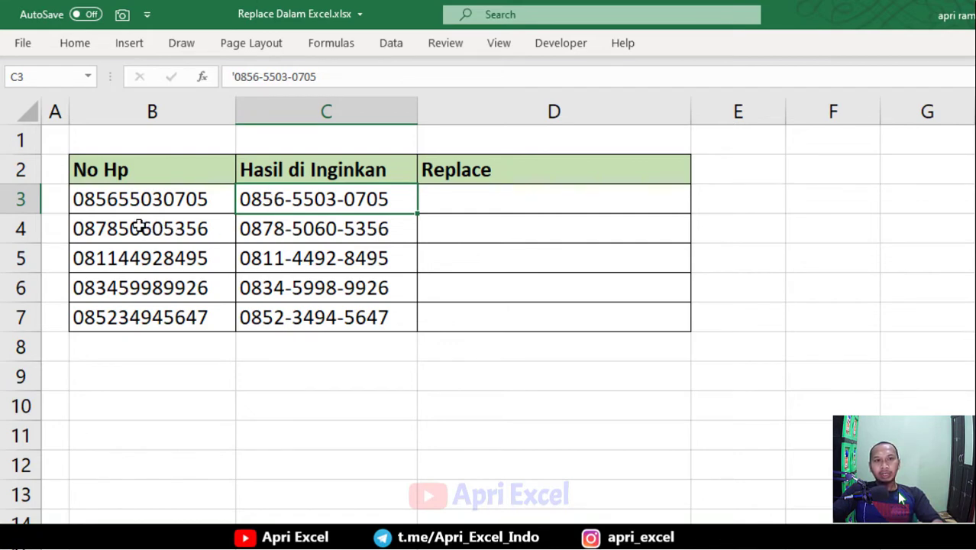
left_click_drag(143, 199, 162, 317)
left_click_drag(289, 205, 309, 320)
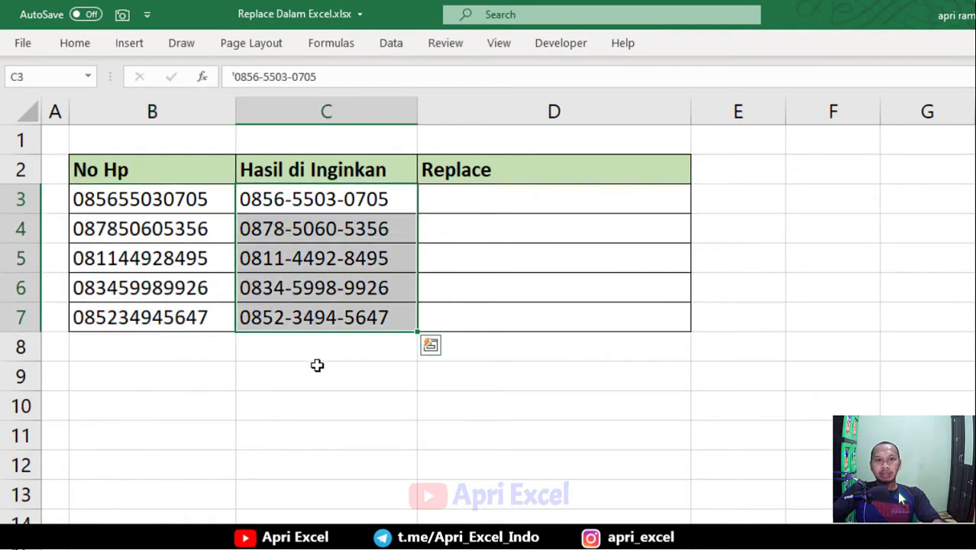
left_click(280, 192)
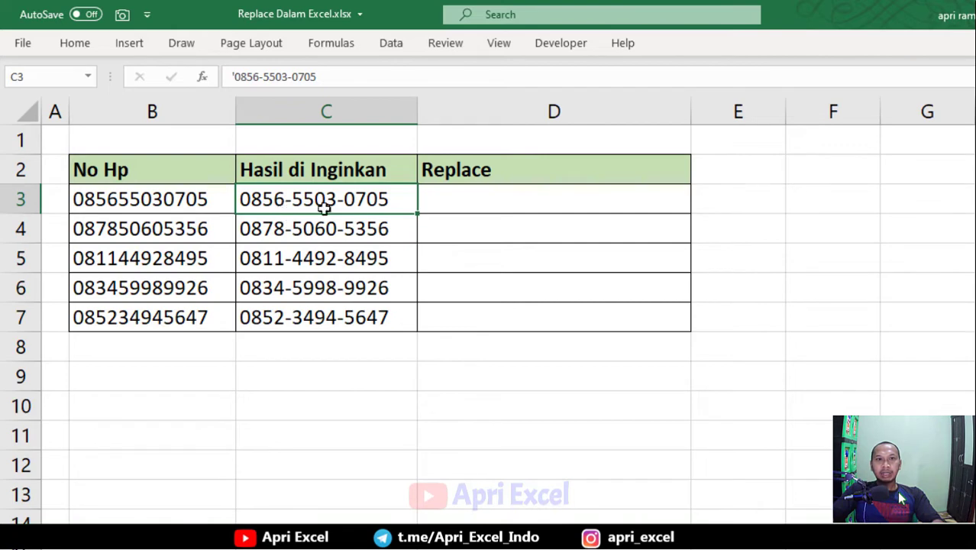
- Insert a hyphen at the fifth character of the first phone number by entering =REPLACE(B3;5;0;"-") in D3
left_click(459, 200)
type("=r")
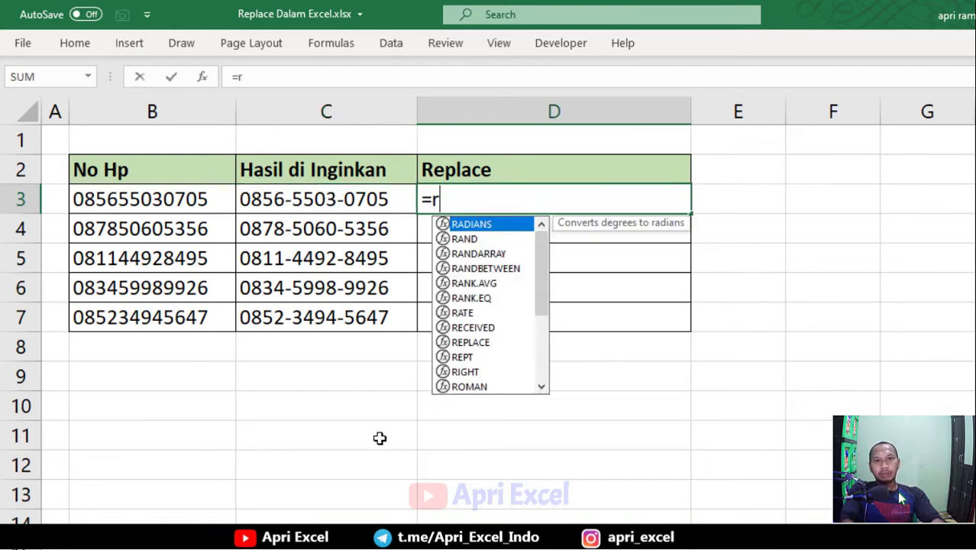
type("eplace(")
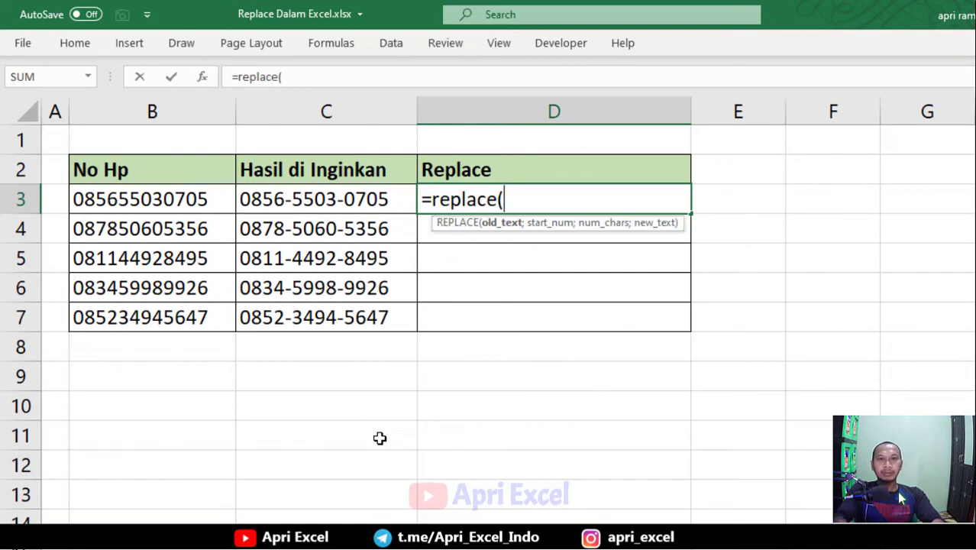
left_click(145, 201)
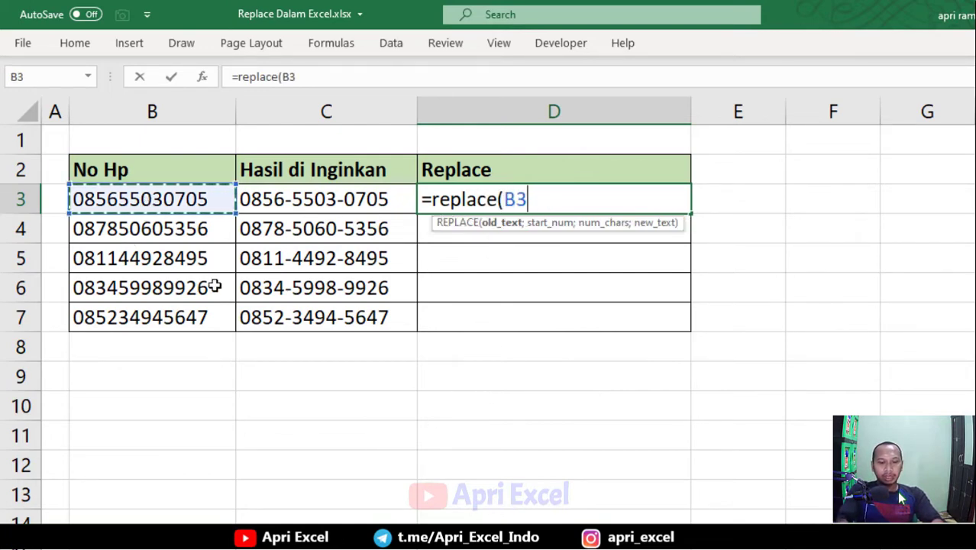
type(";")
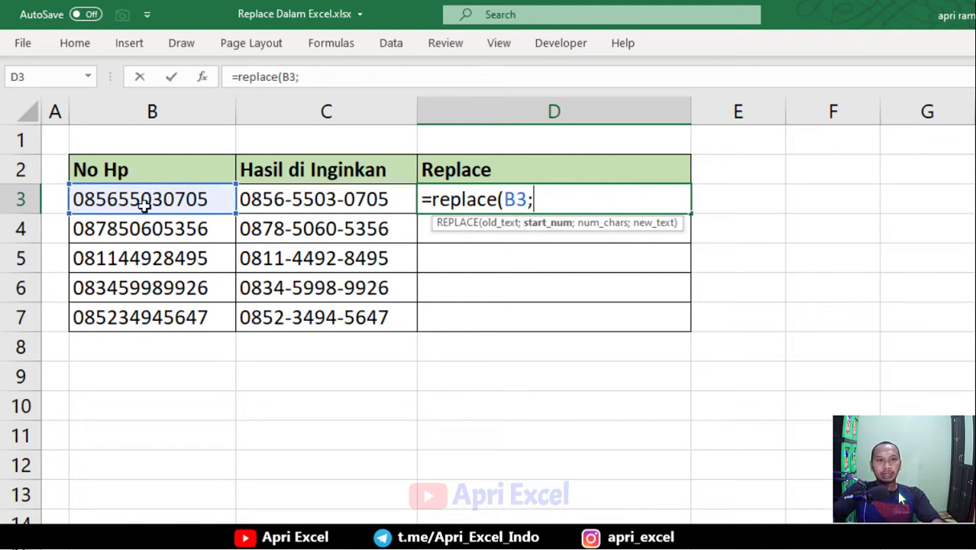
type("5")
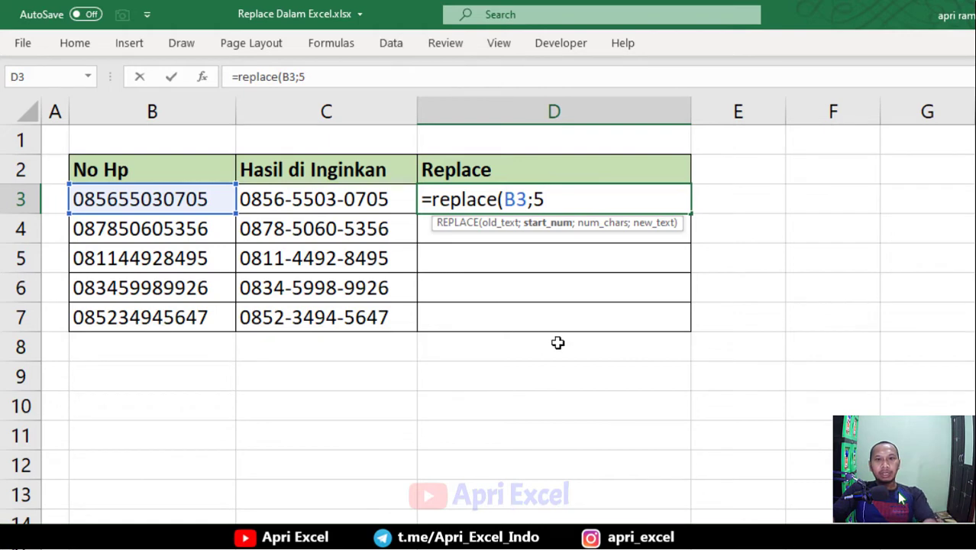
type(";")
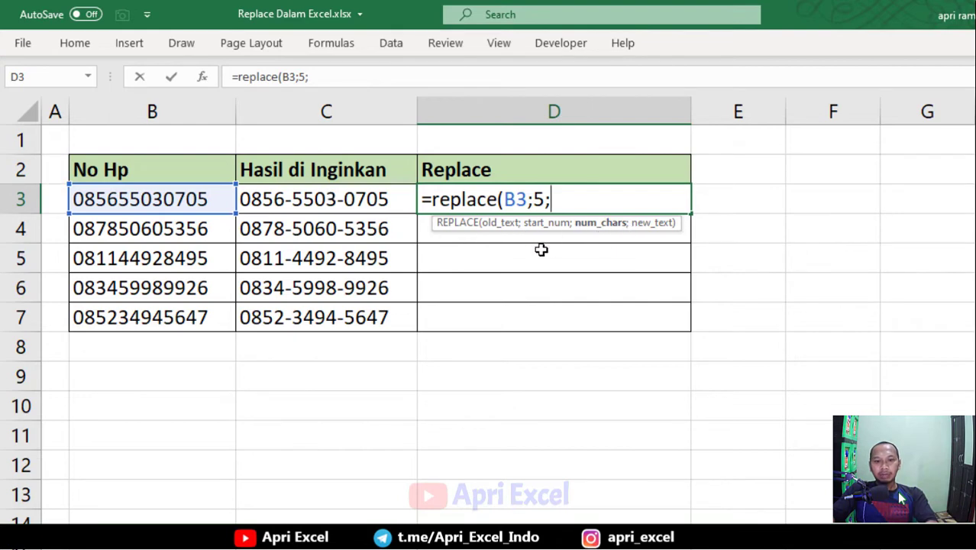
type("0;\"-")
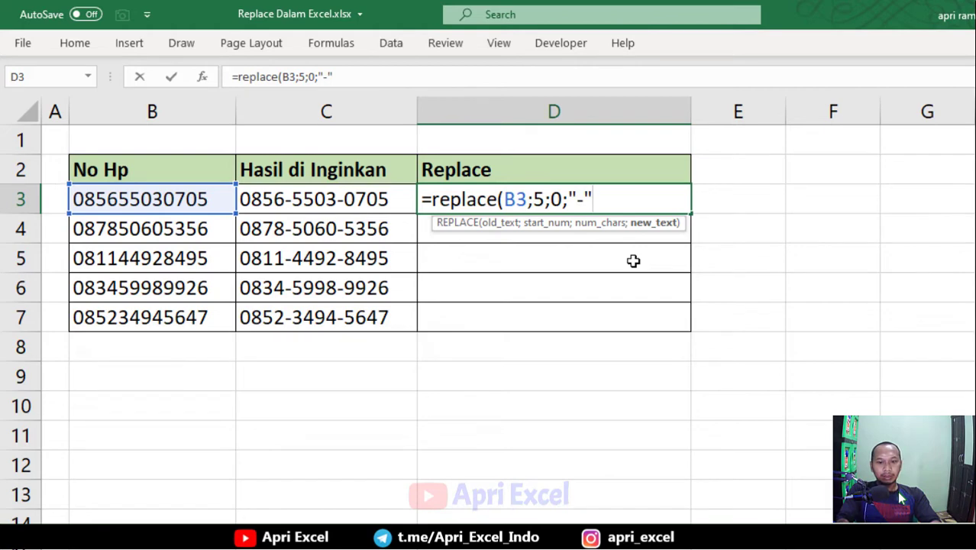
type("\")")
key("Return")
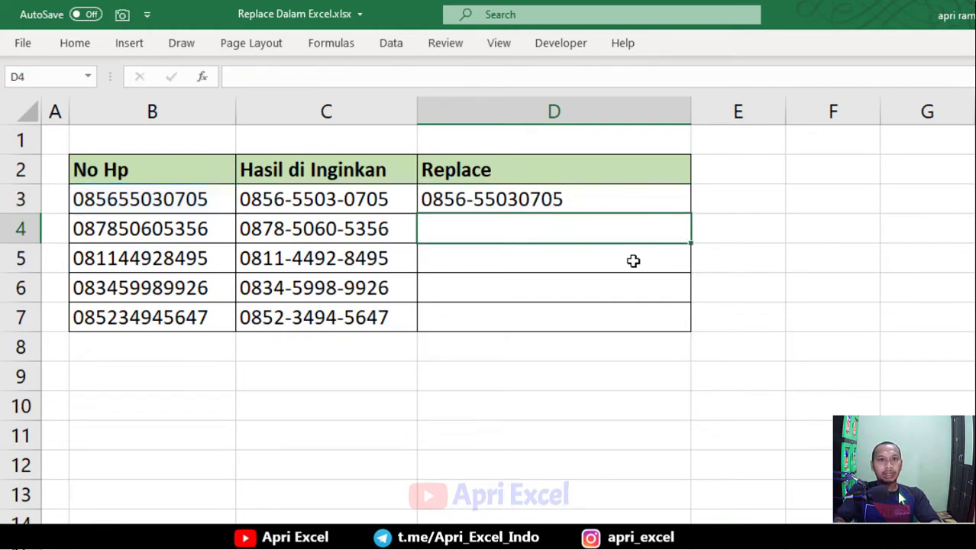
- Insert a second hyphen at the tenth character of the D3 result by entering =REPLACE(D3;10;0;"-") in E3
left_click(508, 198)
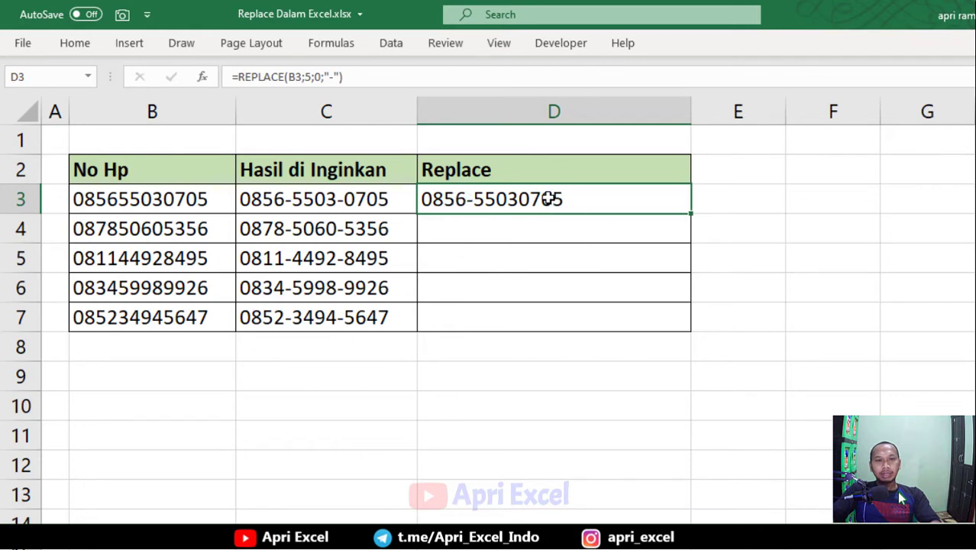
left_click(725, 209)
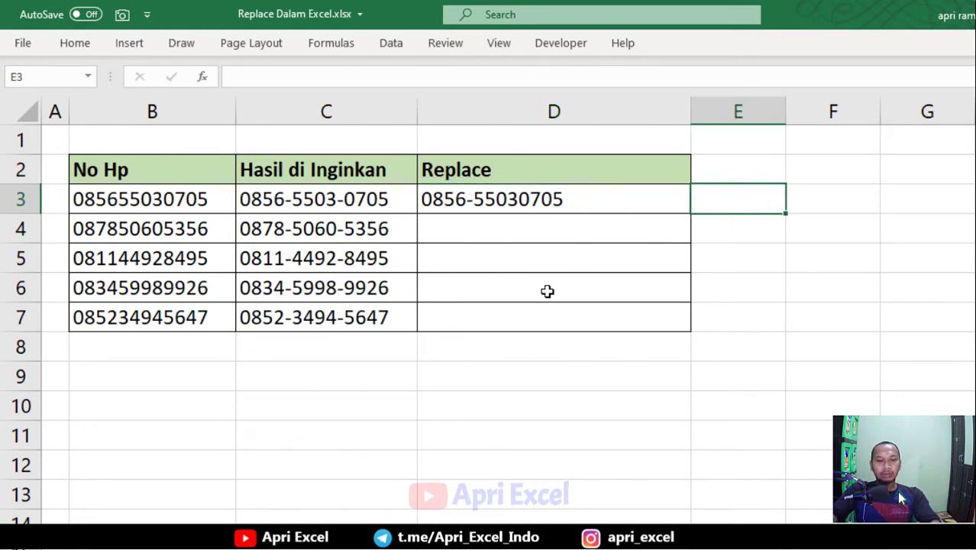
type("=replace(")
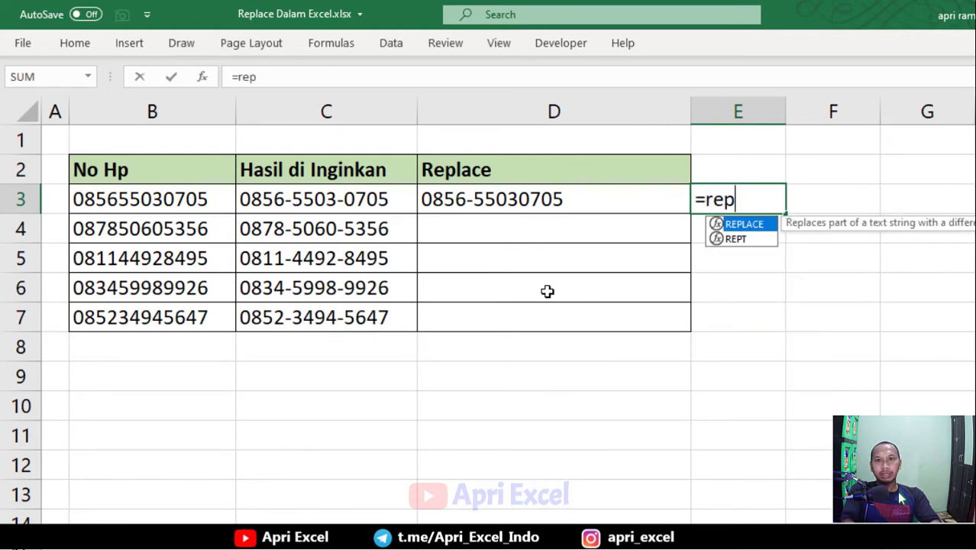
left_click(592, 200)
type(";")
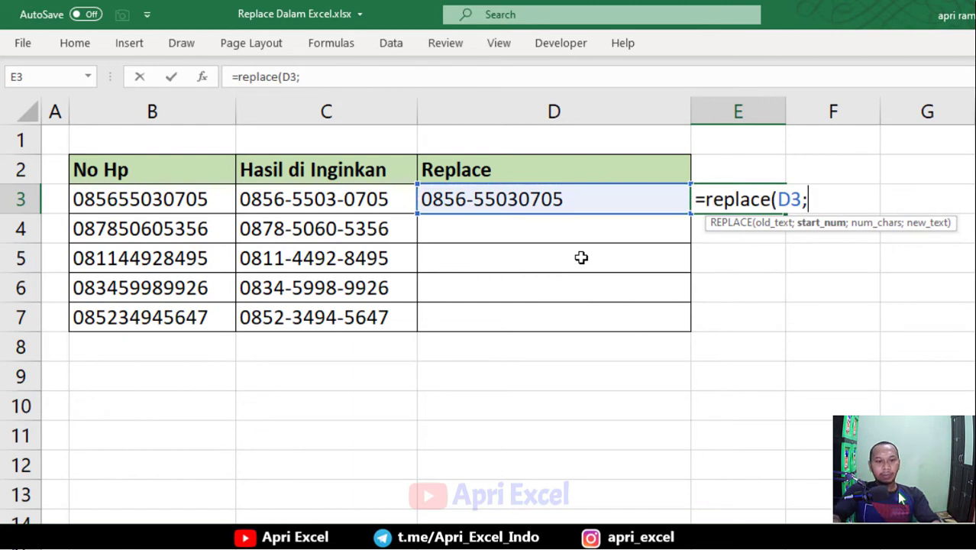
type("10")
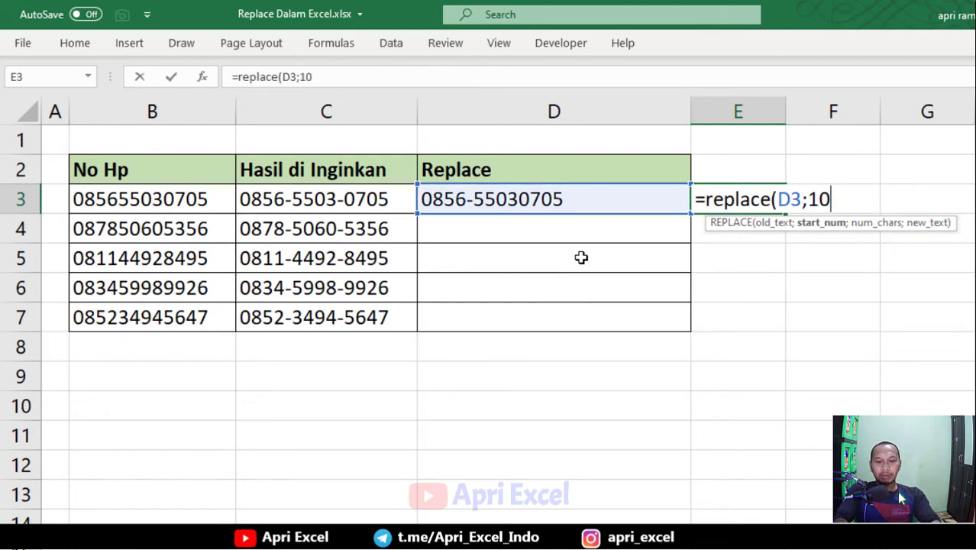
type(";")
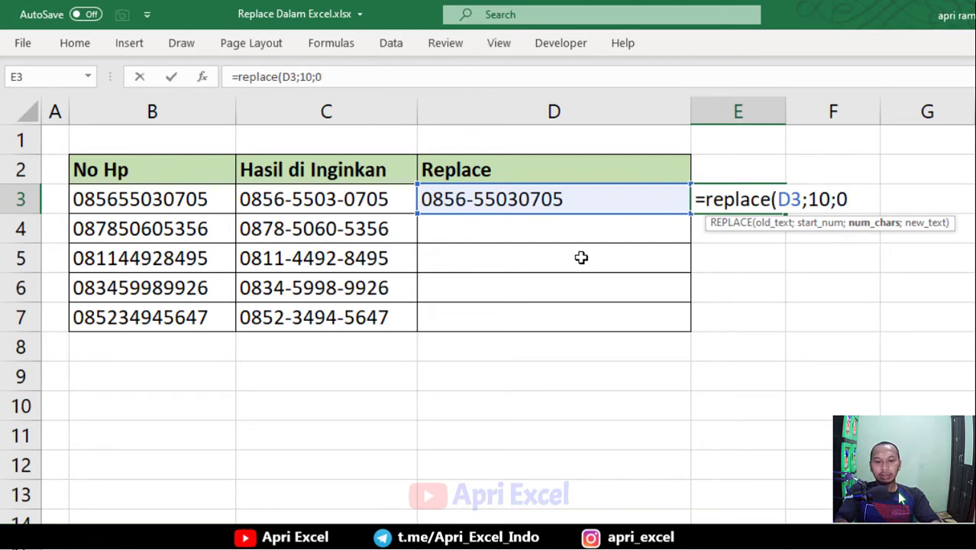
type("0;\"-")
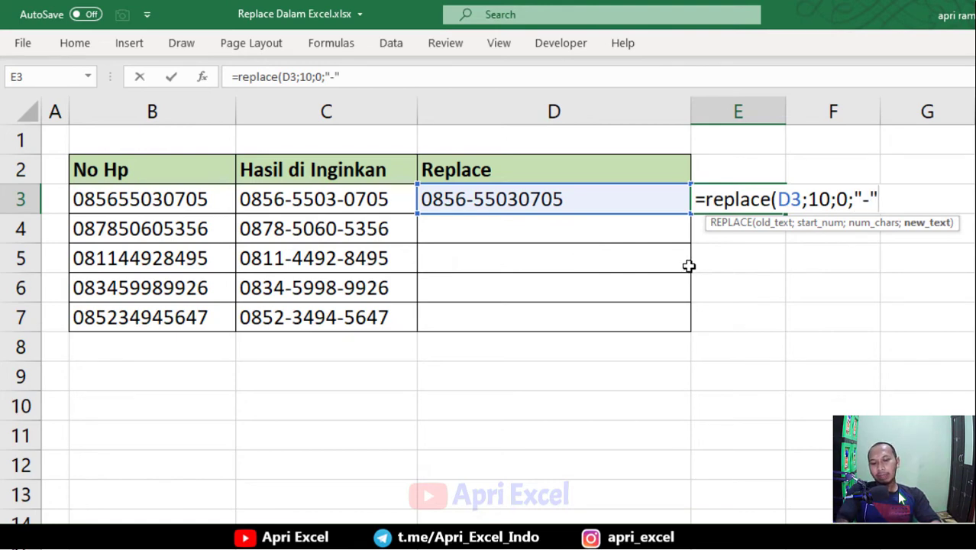
type("\")")
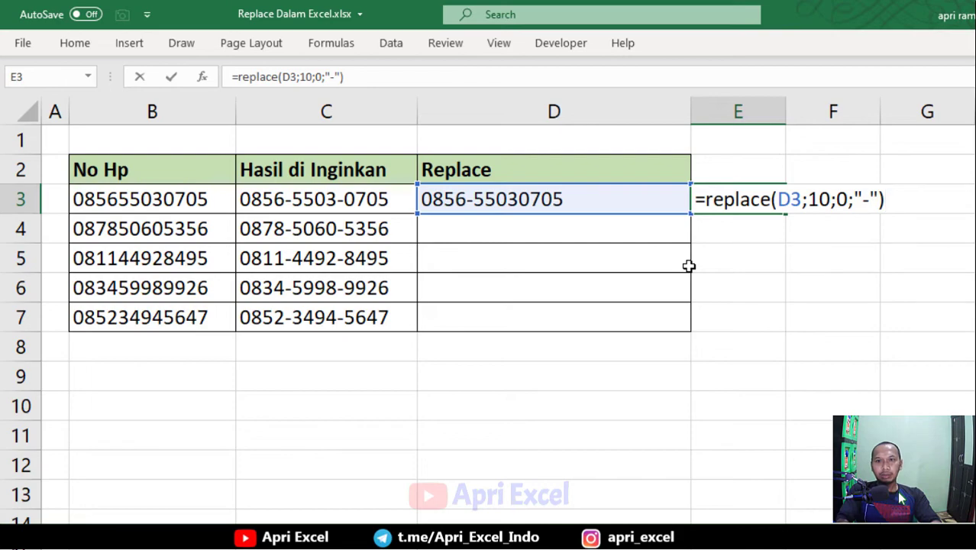
key("Return")
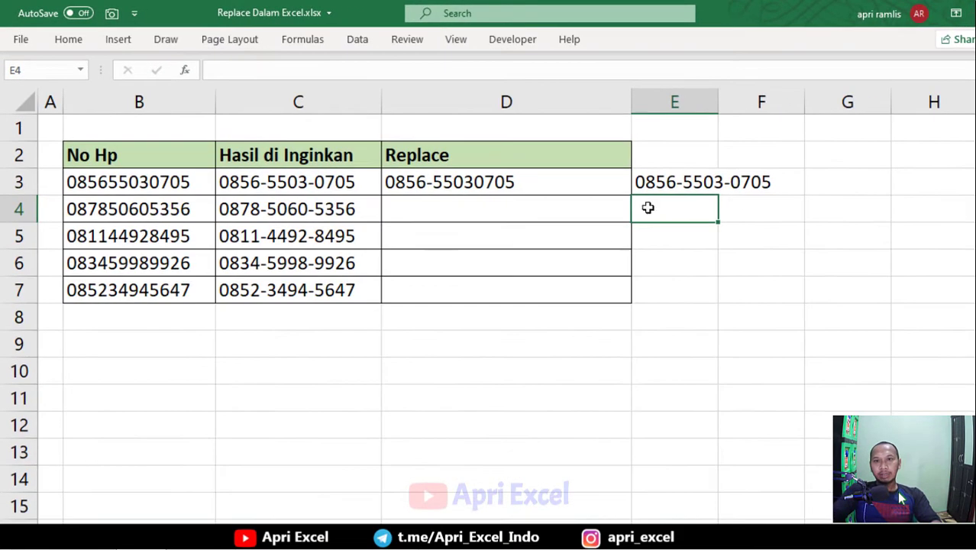
- Nest the formula from D3 into E3 in place of the D3 reference, giving =REPLACE(REPLACE(B3;5;0;"-");10;0;"-")
left_click(523, 174)
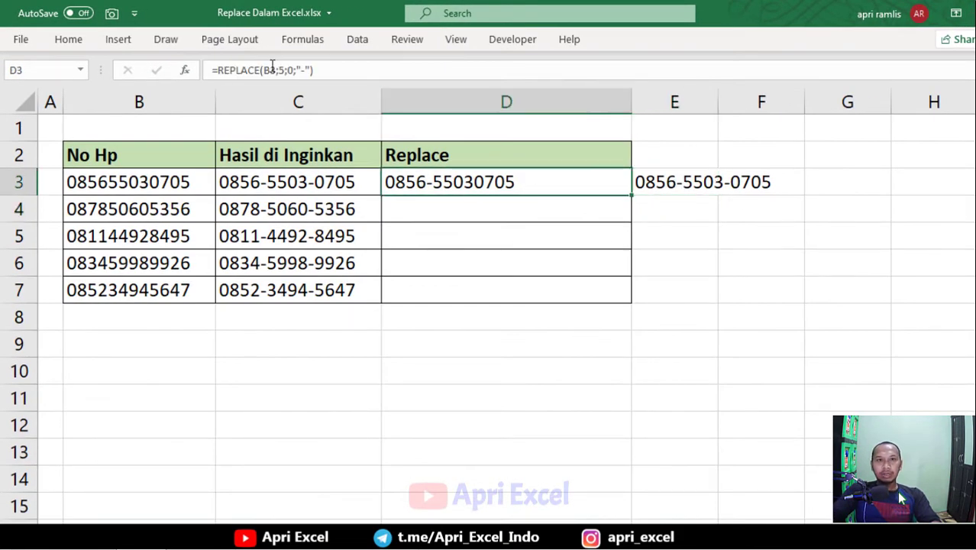
left_click_drag(326, 69, 218, 70)
key("ctrl+c")
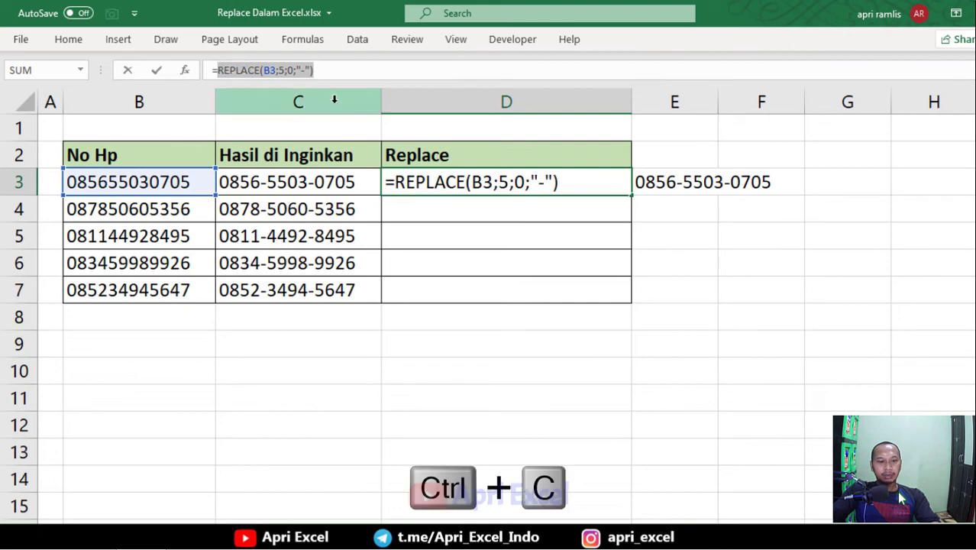
left_click(678, 182)
double_click(684, 183)
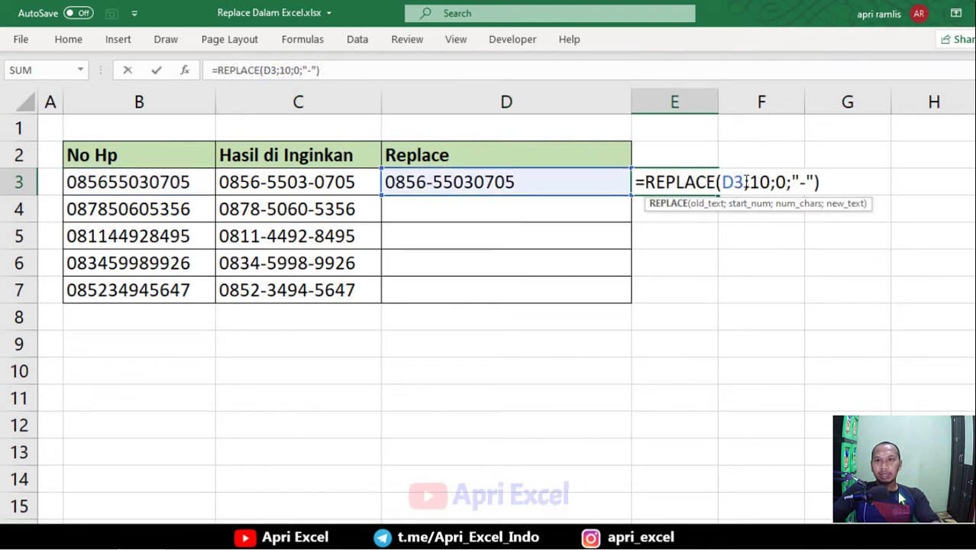
left_click_drag(747, 182, 721, 181)
key("ctrl+v")
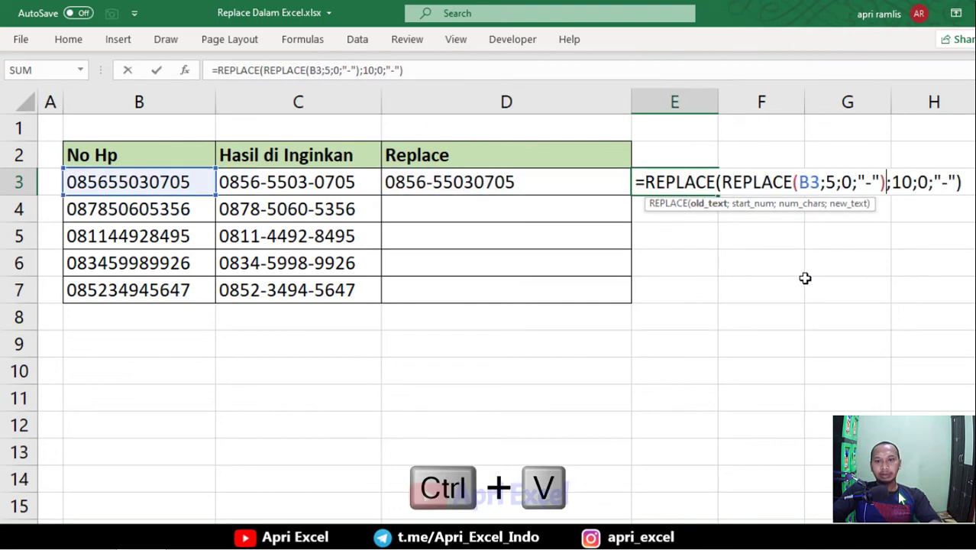
key("Return")
- Move the nested REPLACE formula text out of E3 into D3, replacing the single-hyphen formula there
left_click(703, 181)
left_click_drag(403, 70, 246, 70)
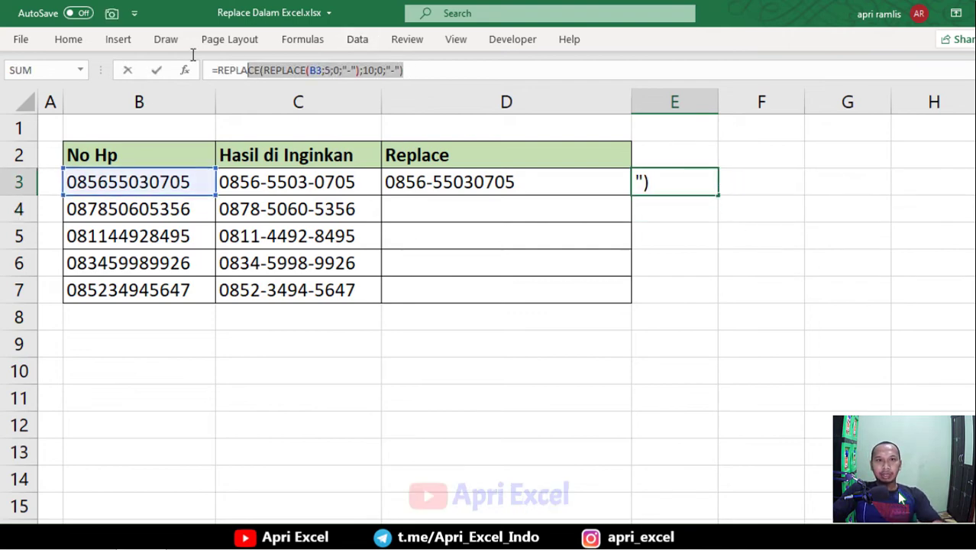
key("ctrl+x")
left_click(488, 181)
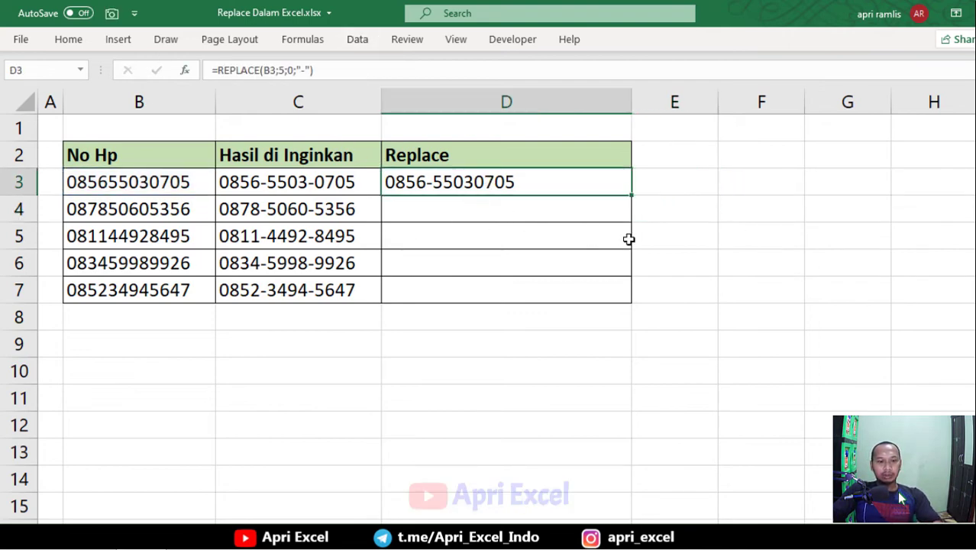
key("ctrl+v")
key("ctrl")
key("Escape")
left_click(476, 260)
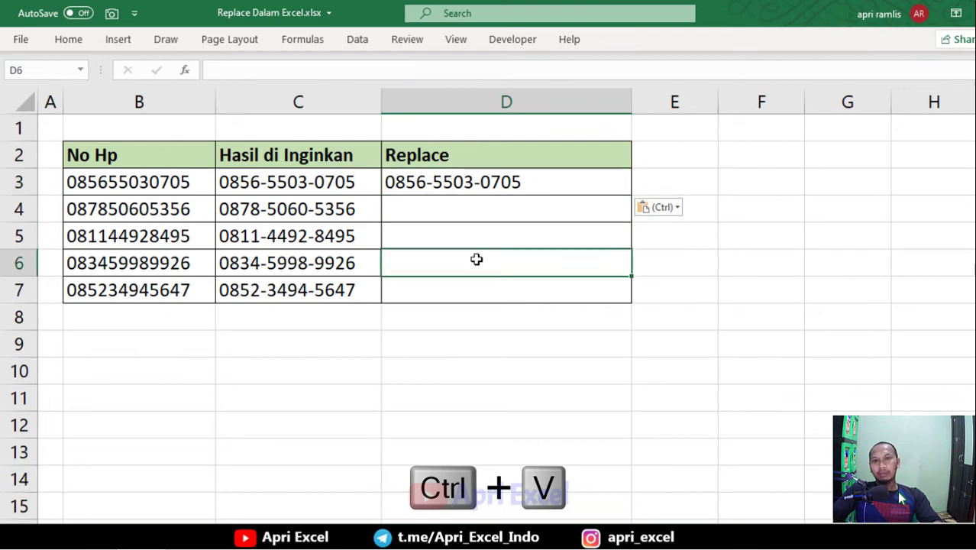
- Fill the nested REPLACE formula from D3 down to D7
left_click(586, 191)
double_click(631, 197)
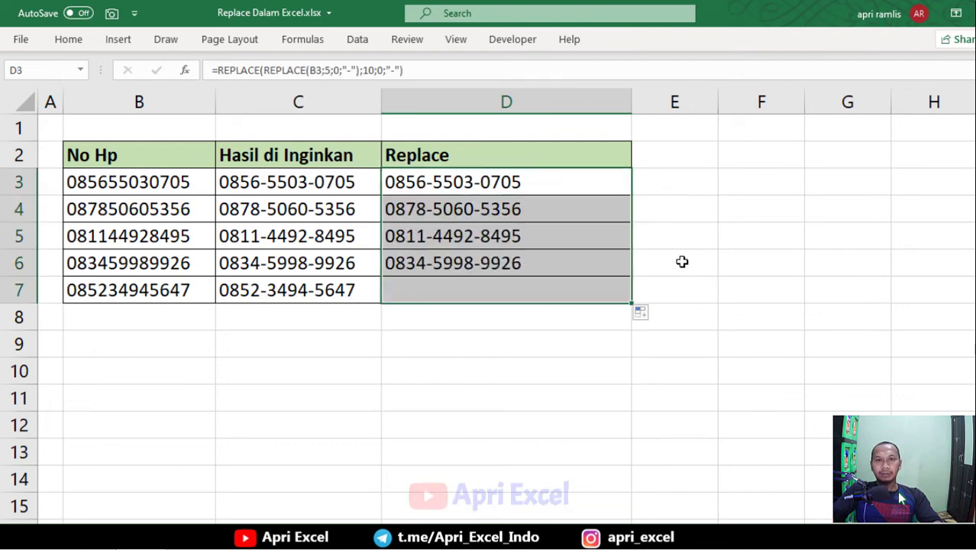
left_click(664, 317)
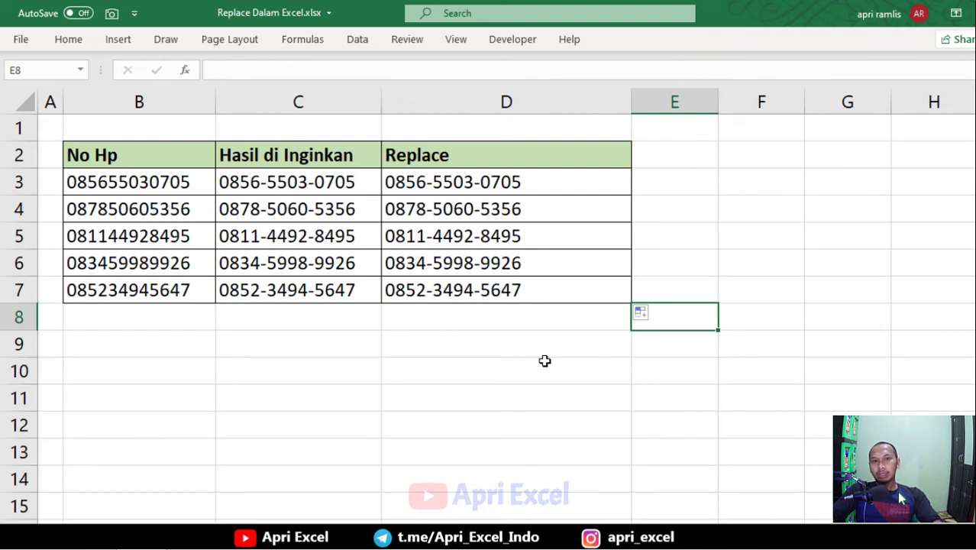
- Clear the expected phone results in C4:C7 and regenerate them with Flash Fill based on the example in C3
left_click_drag(293, 209, 283, 284)
key("Delete")
left_click(300, 177)
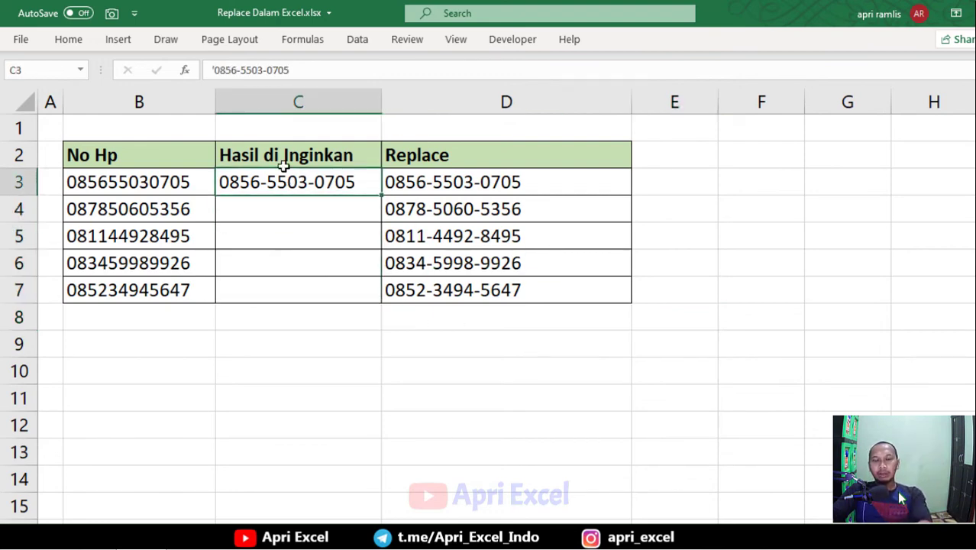
left_click(261, 211)
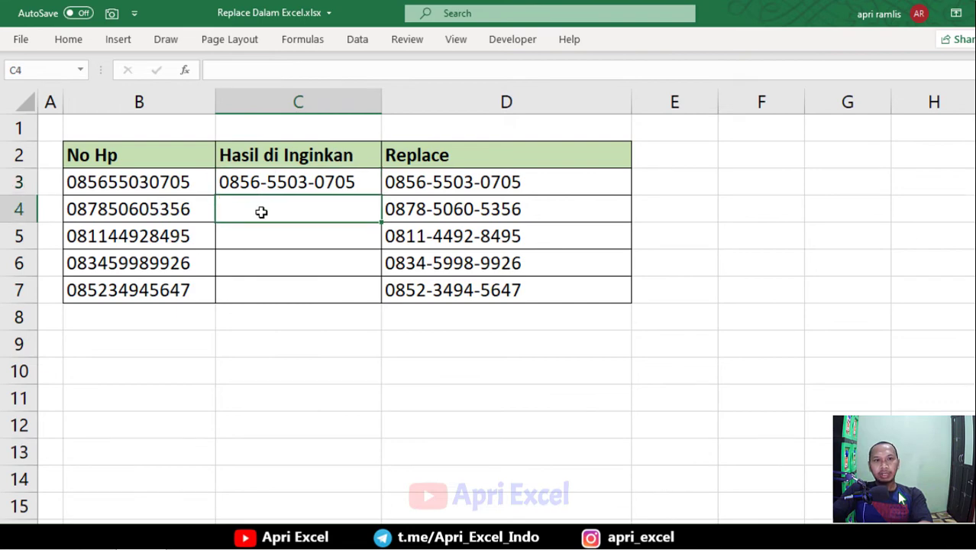
key("ctrl+e")
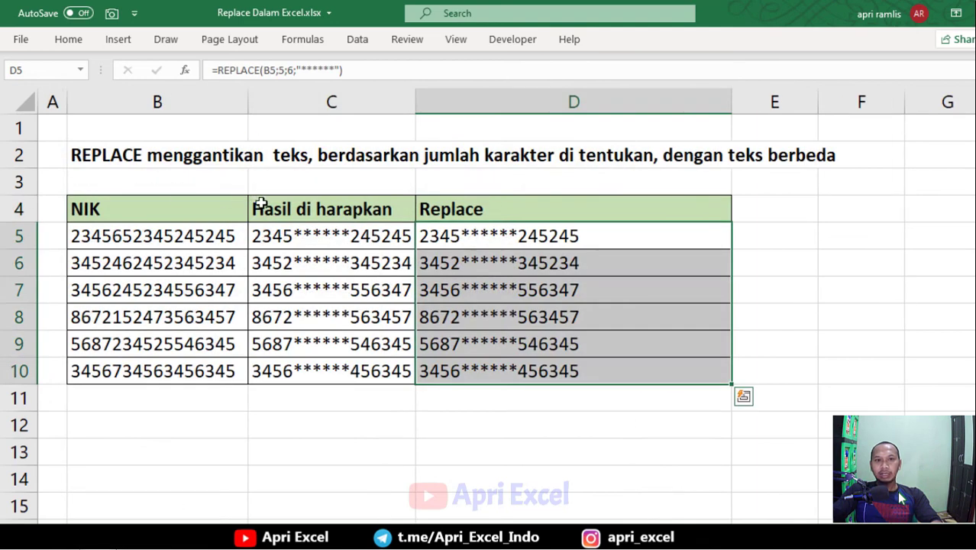
- On the NIK sheet, clear the expected results in C6:C10 and apply Flash Fill from C6 using the masked example in C5
left_click_drag(320, 264, 330, 361)
key("Delete")
left_click(318, 242)
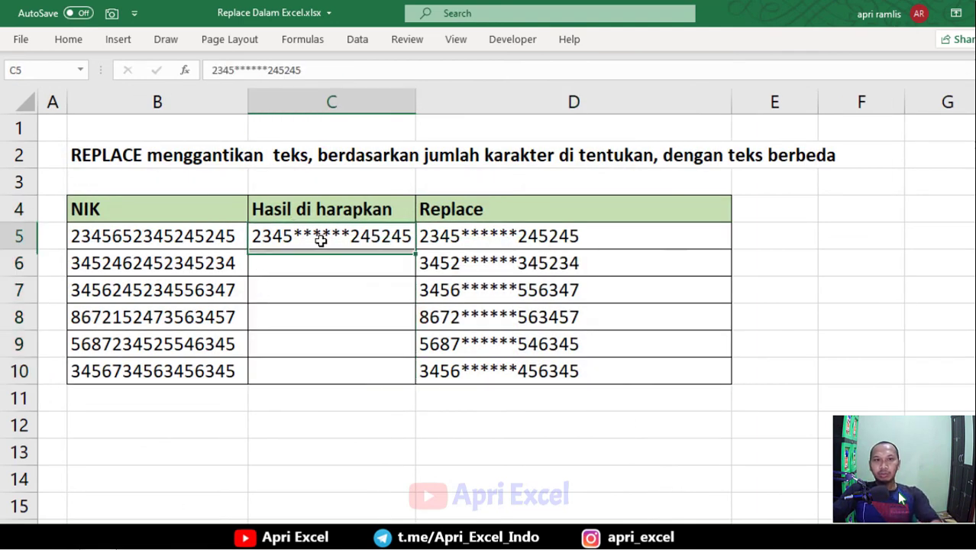
left_click(325, 264)
key("ctrl+e")
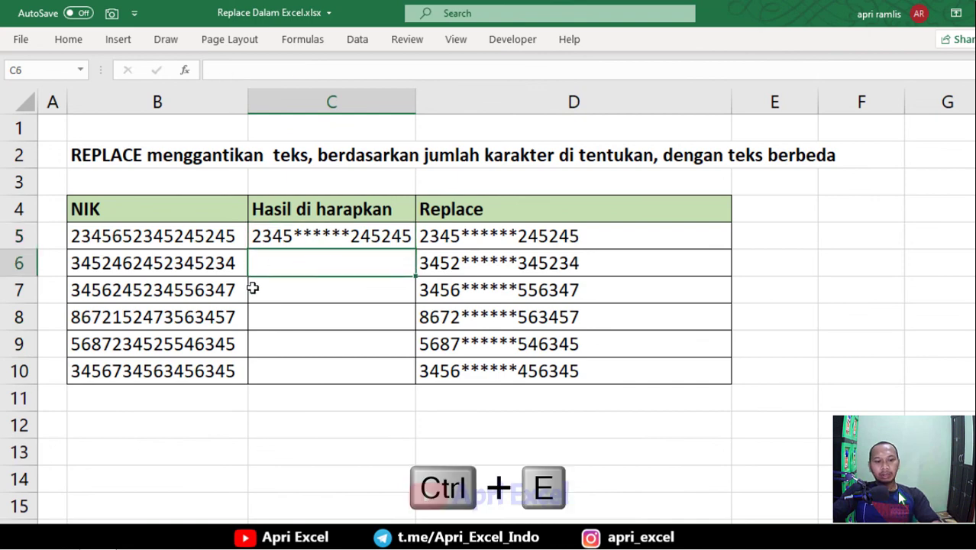